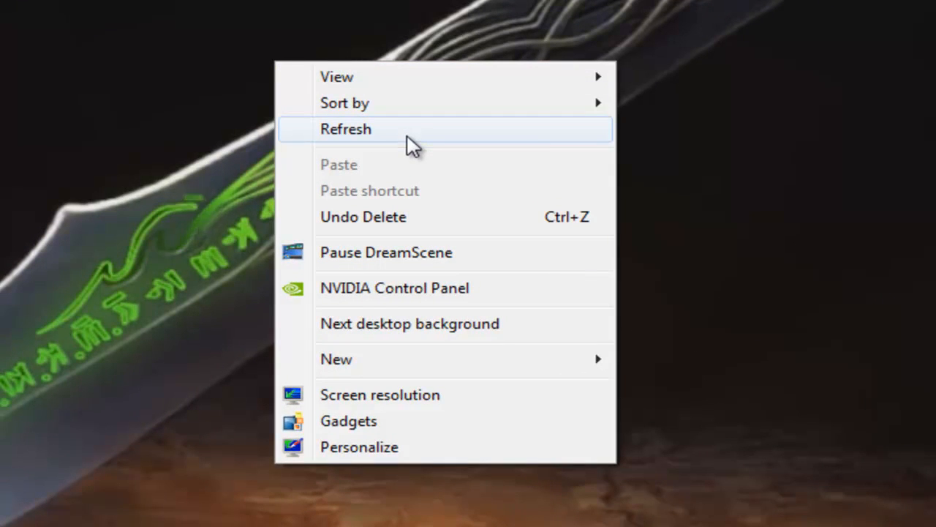
- Open the desktop Personalization settings from the desktop context menu
click(391, 448)
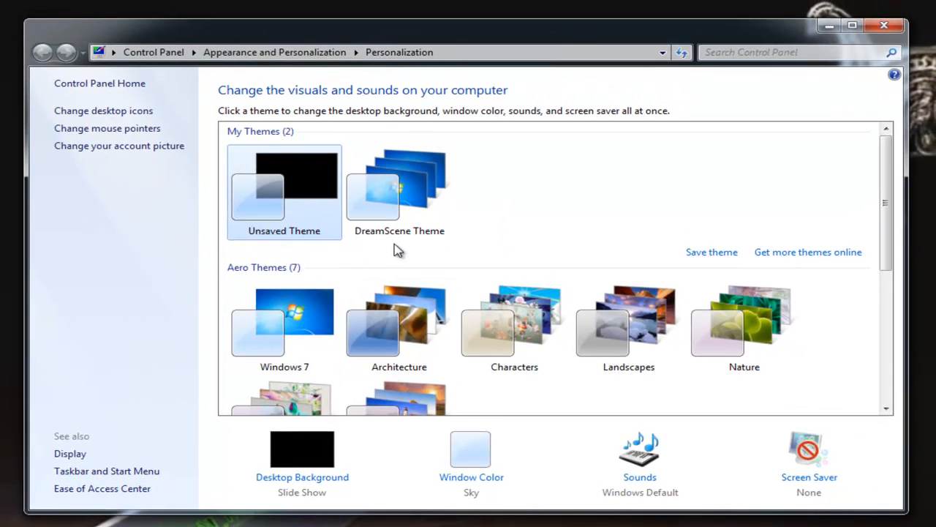
- Go to Control Panel Home, then open 'Add or remove user accounts'
click(115, 86)
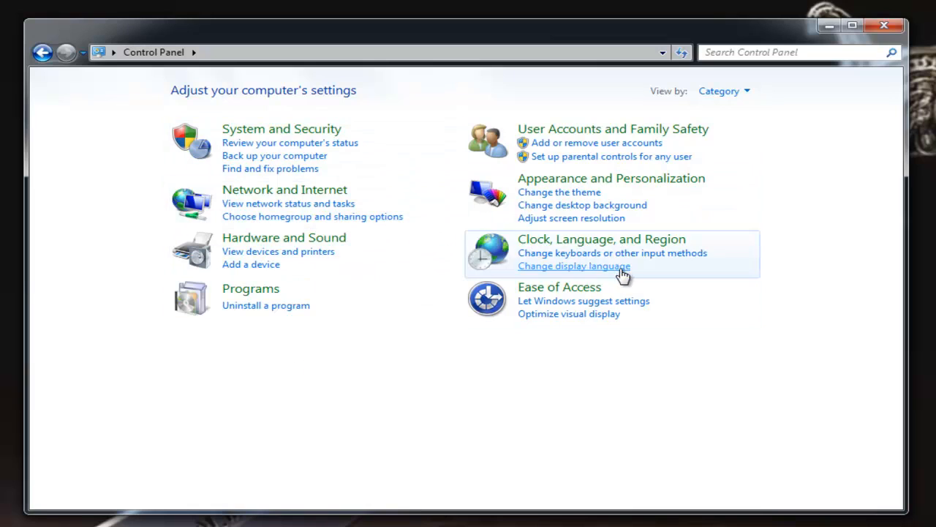
click(573, 143)
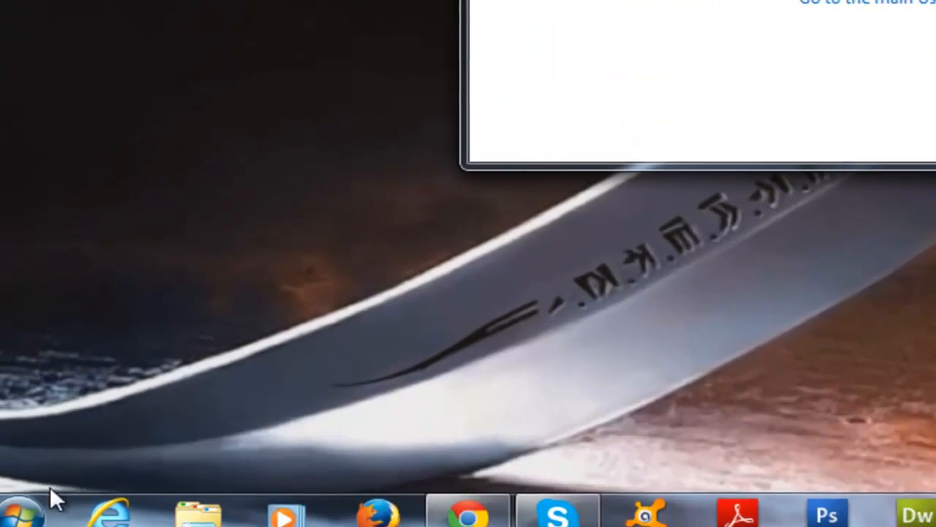
- Open the Start menu to search for a program
click(37, 501)
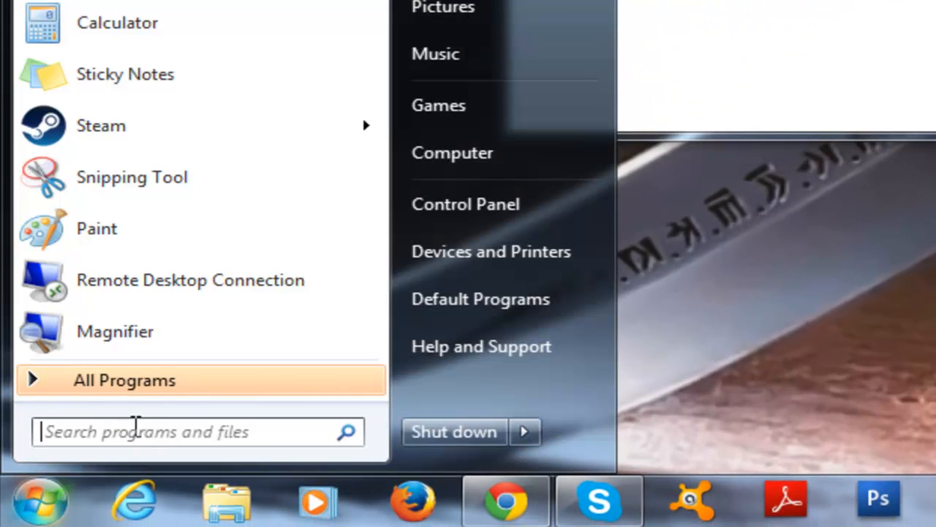
- Find Run by searching 'run', launch 'cmd' from it, then close the Command Prompt window
click(135, 429)
text(run)
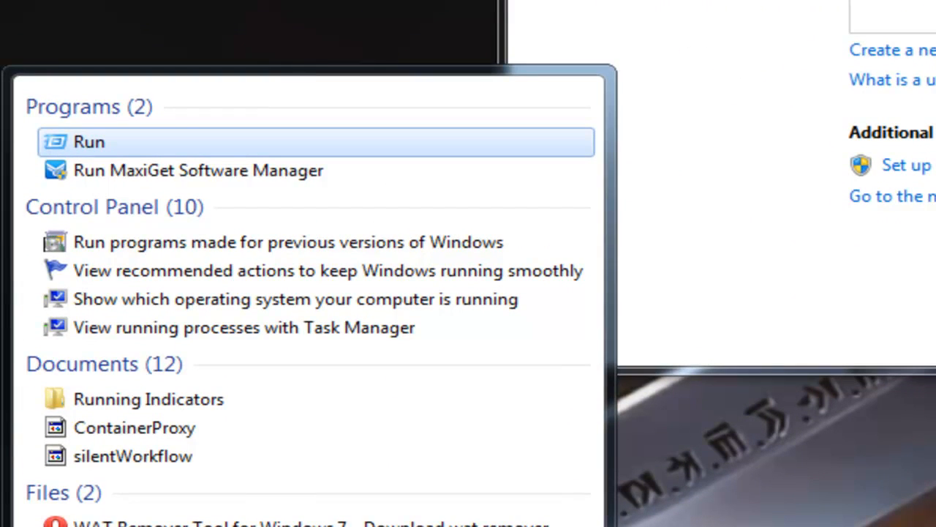
click(175, 142)
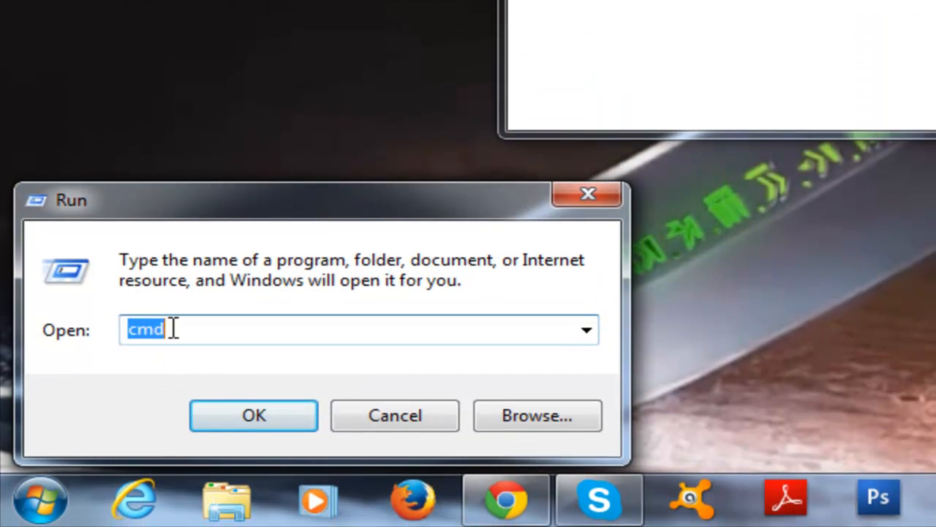
click(174, 354)
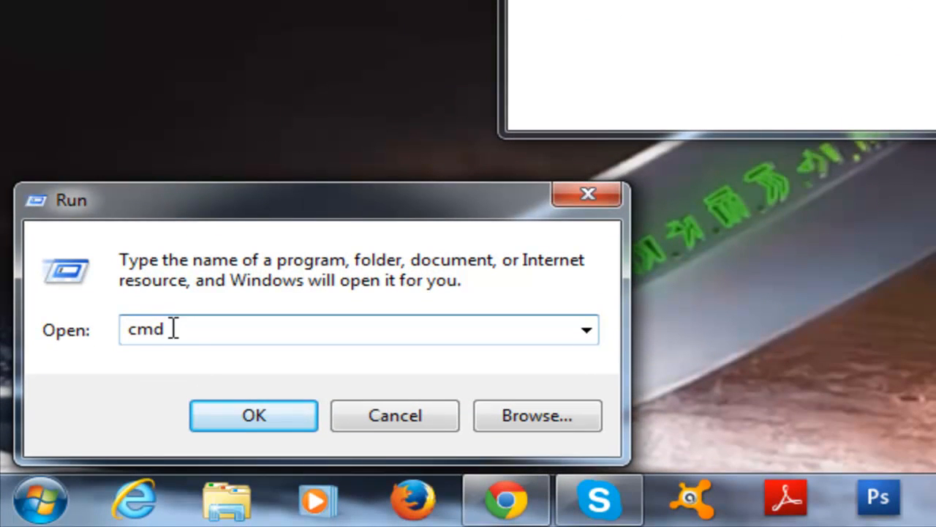
click(241, 415)
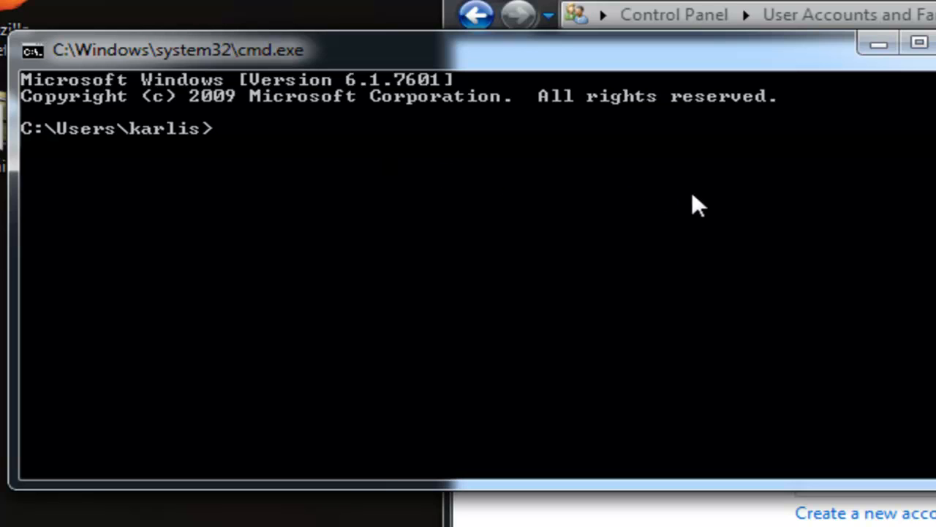
click(935, 42)
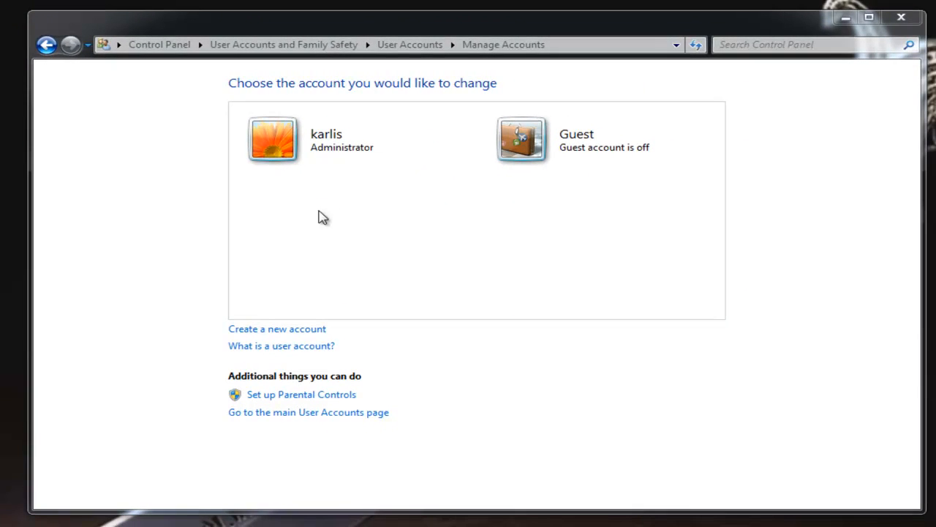
- Create a new Standard user account named 'karlis-test'
click(290, 330)
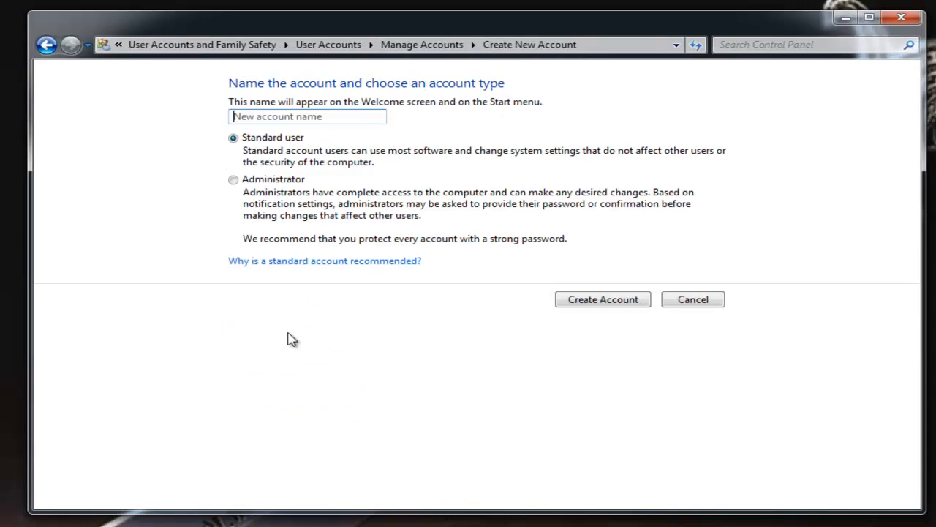
click(291, 117)
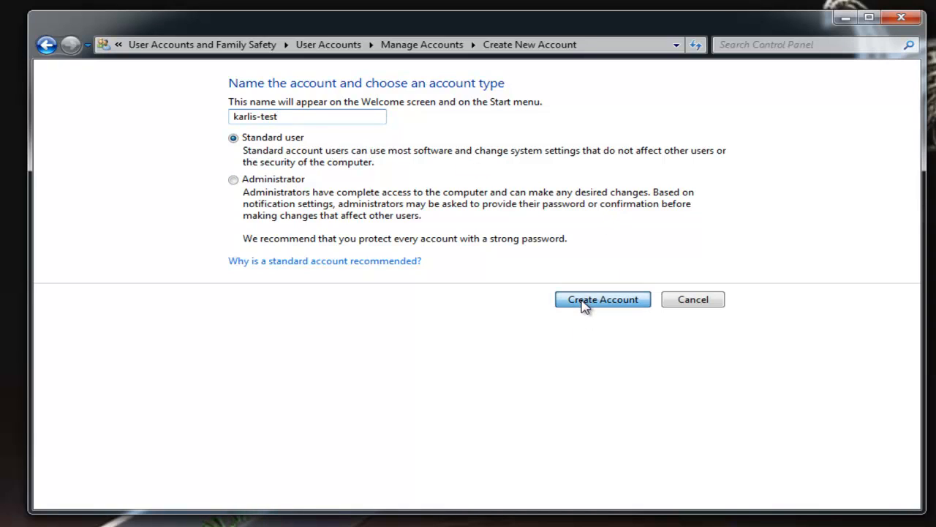
key(Return)
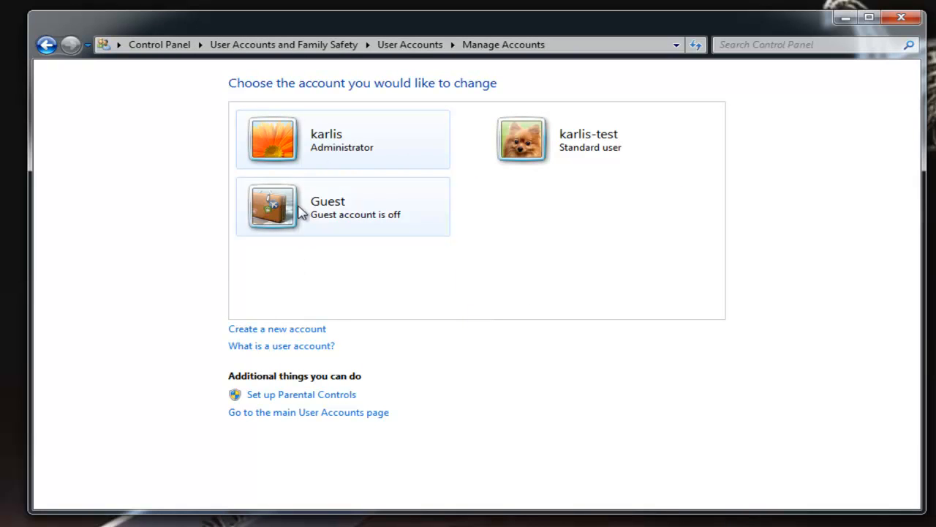
- Open the karlis-test account, not karlis, and start 'Create a password'
click(279, 152)
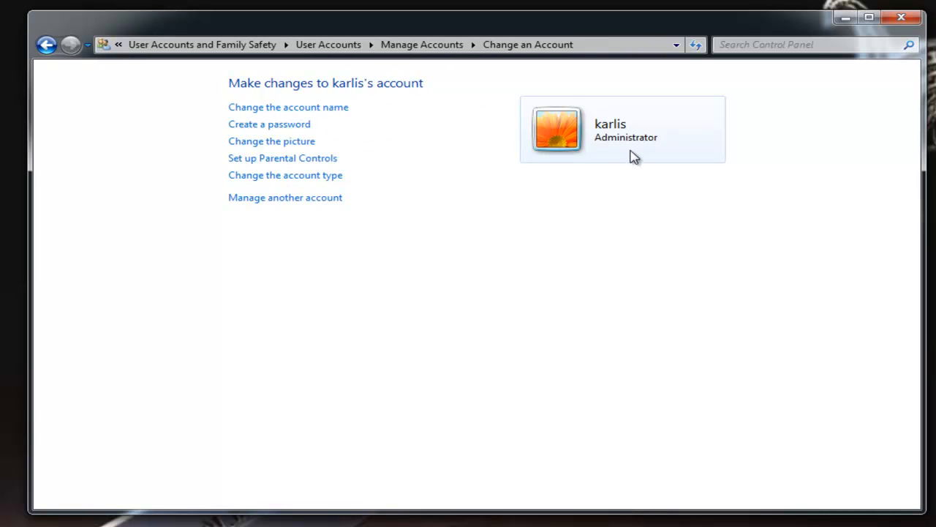
click(47, 45)
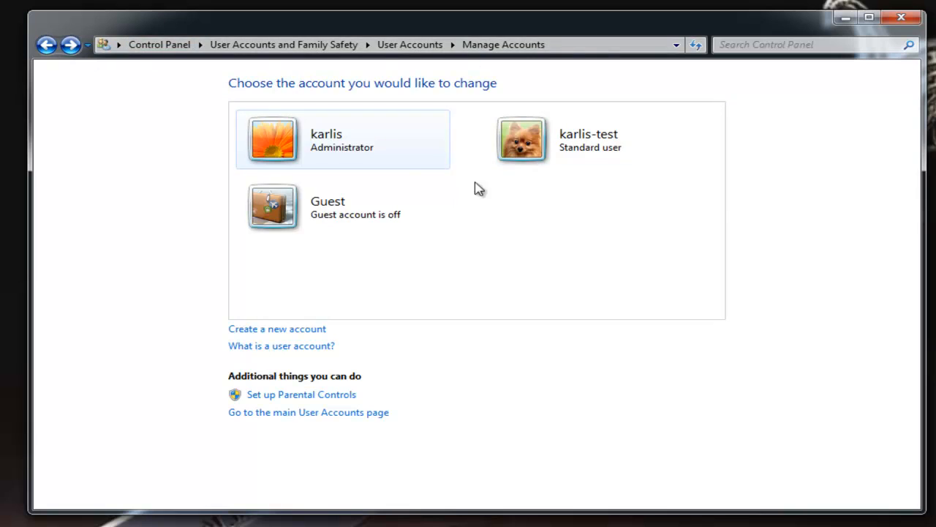
click(512, 143)
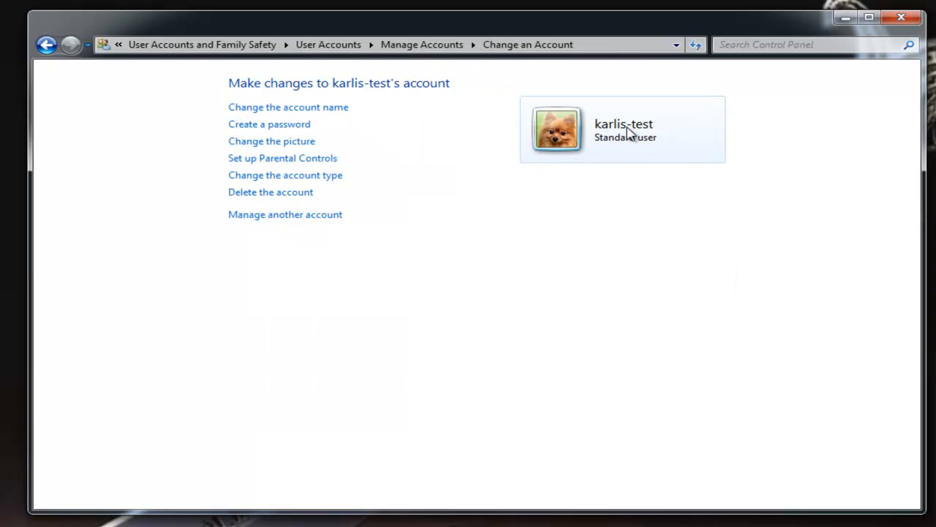
click(284, 130)
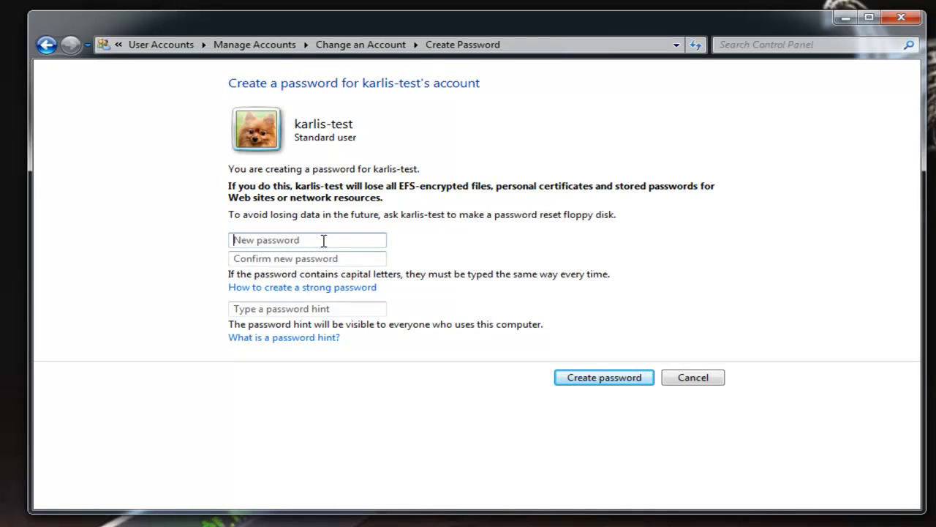
- Type the new password for karlis-test, correcting it and clearing stray characters from the hint
click(323, 239)
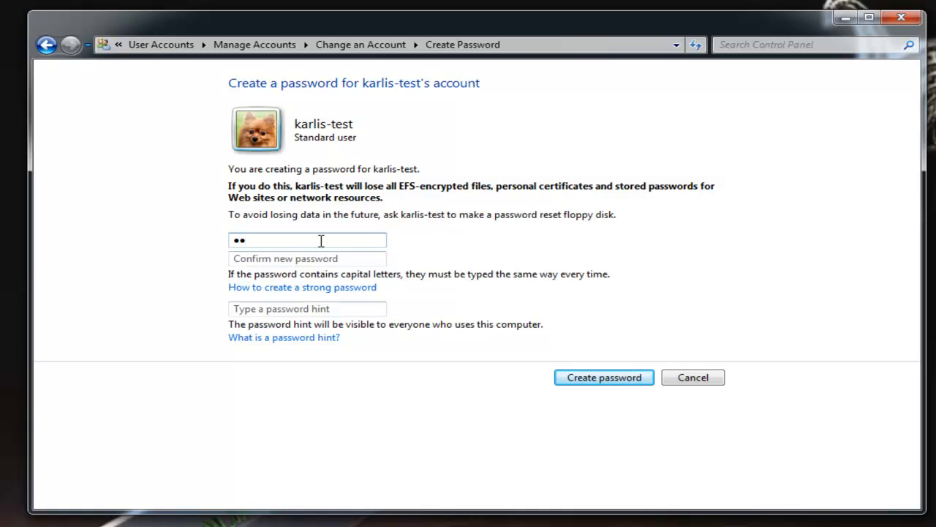
key(BackSpace)
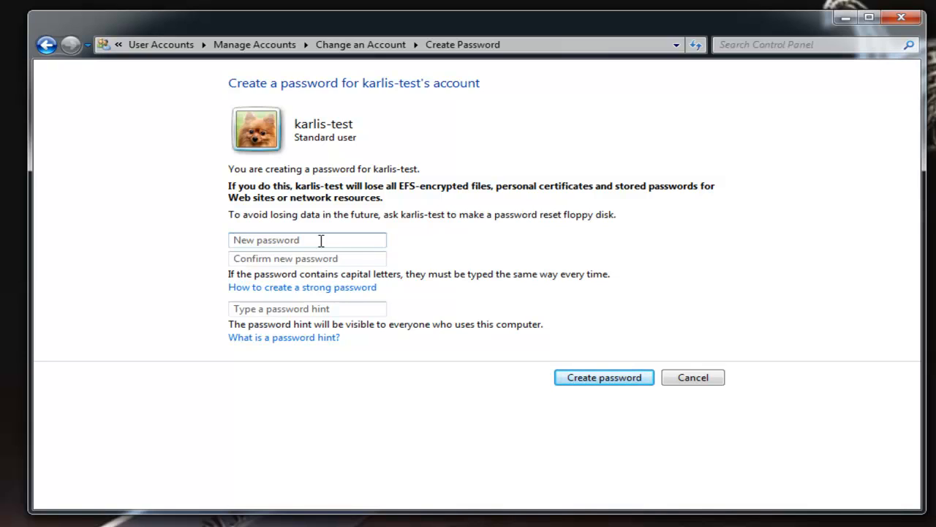
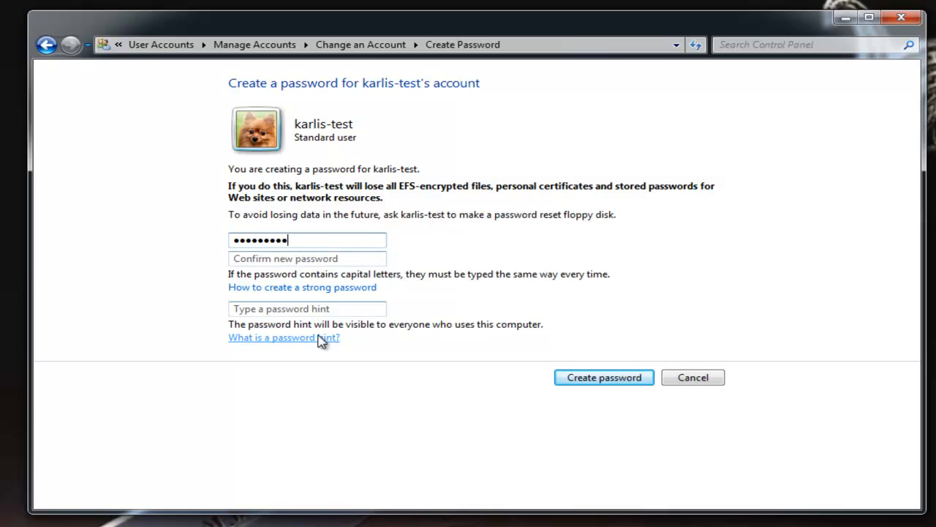
click(314, 308)
text(79)
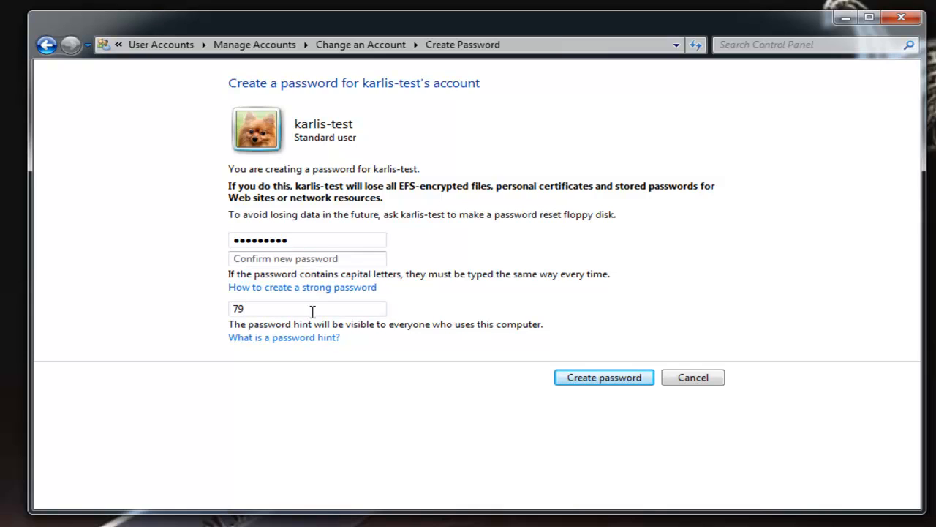
key(BackSpace)
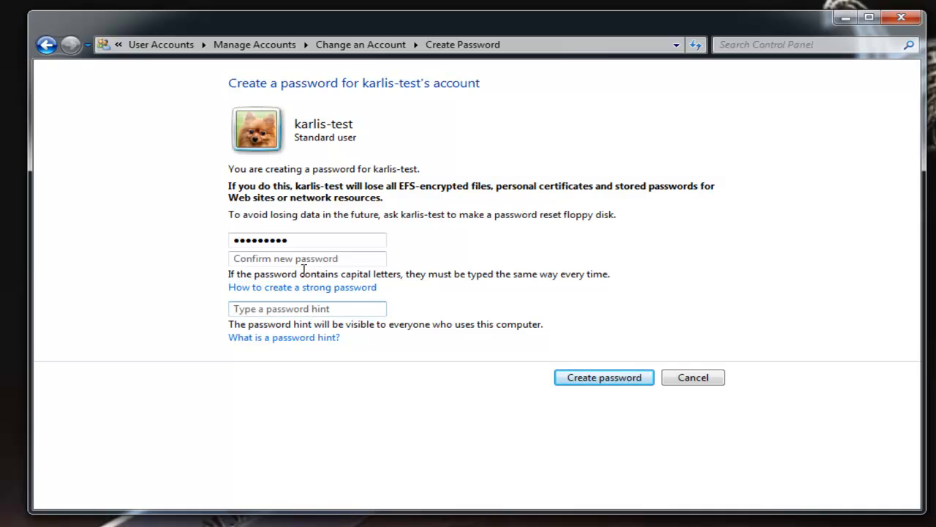
click(293, 240)
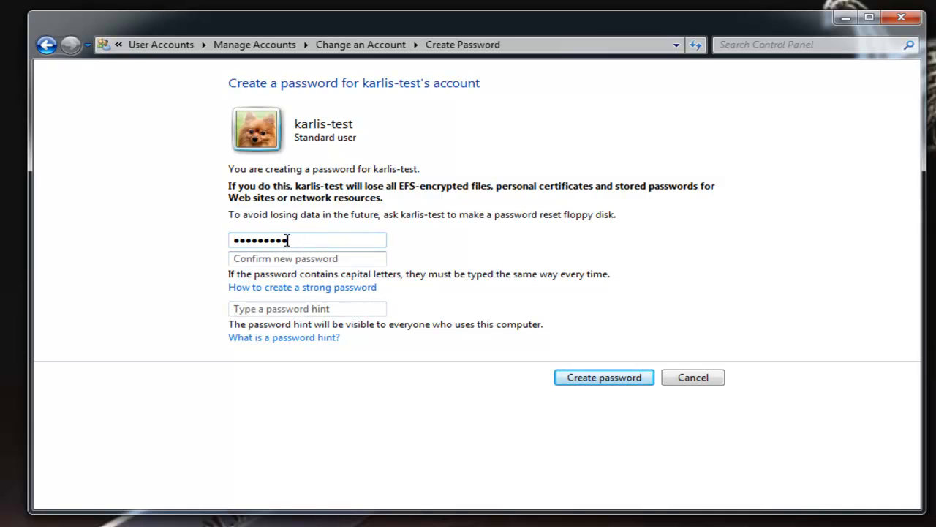
drag(287, 240, 229, 245)
text(••)
key(Caps_Lock)
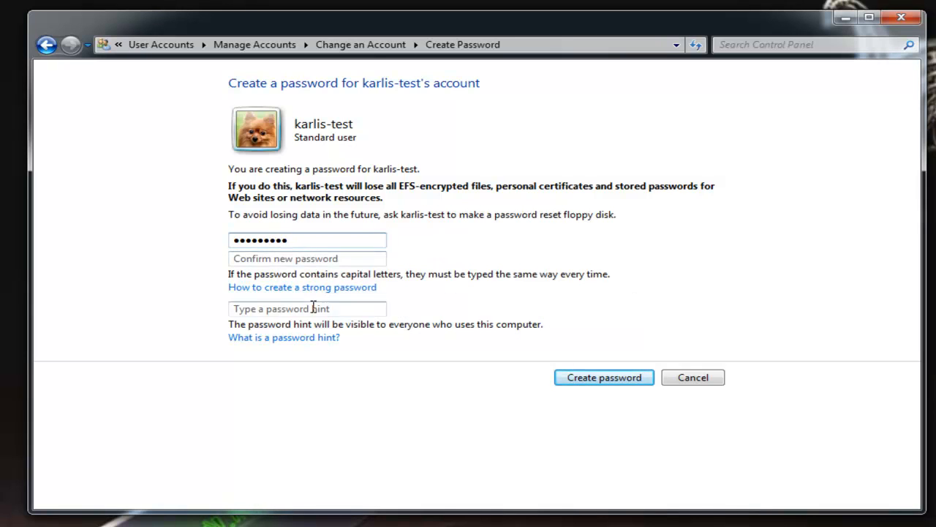
- Type and then delete a password hint, and submit, triggering a password-mismatch warning
click(315, 306)
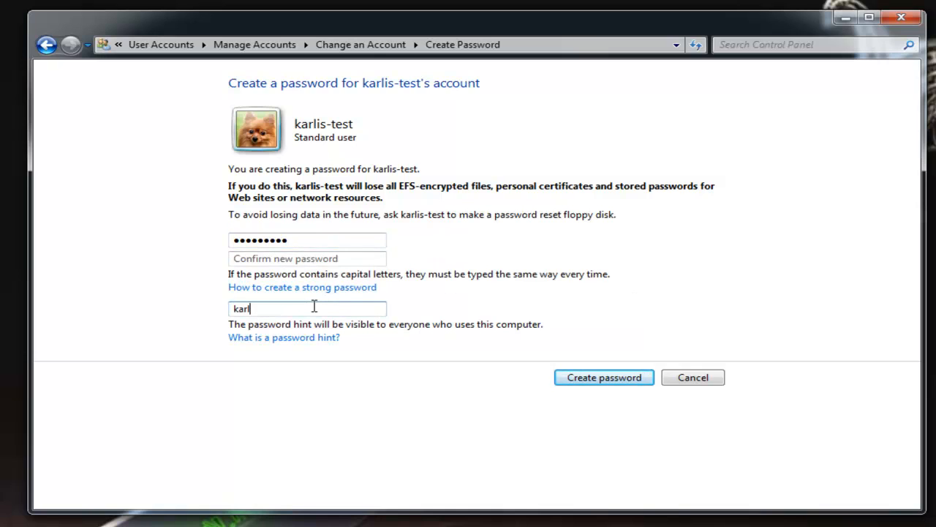
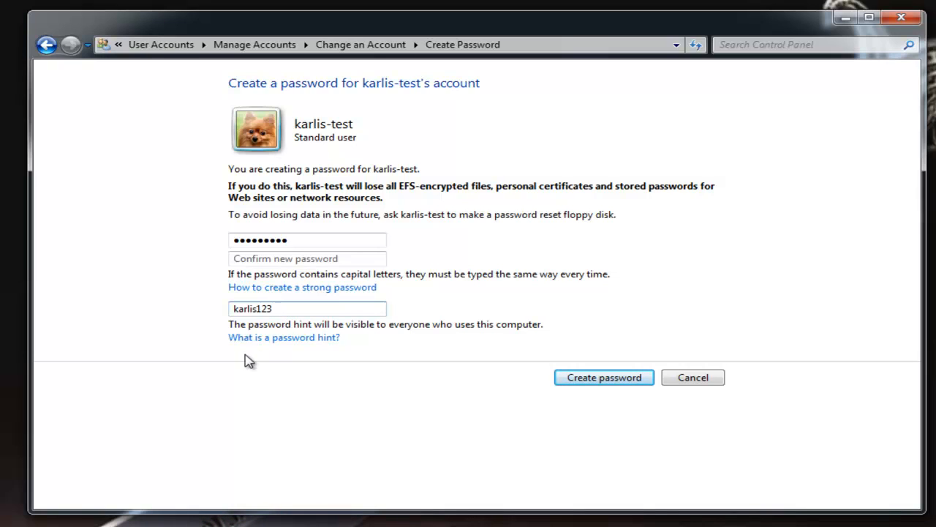
drag(286, 310, 183, 305)
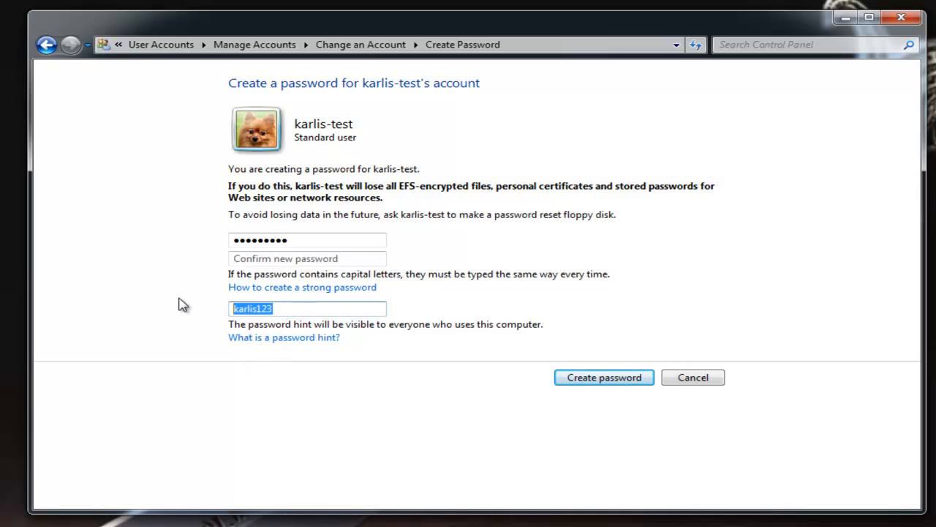
key(BackSpace)
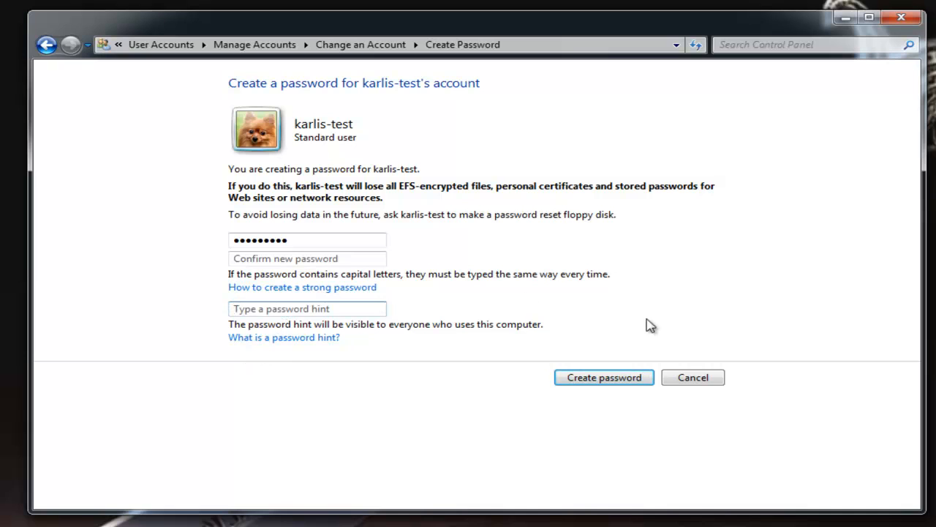
click(591, 382)
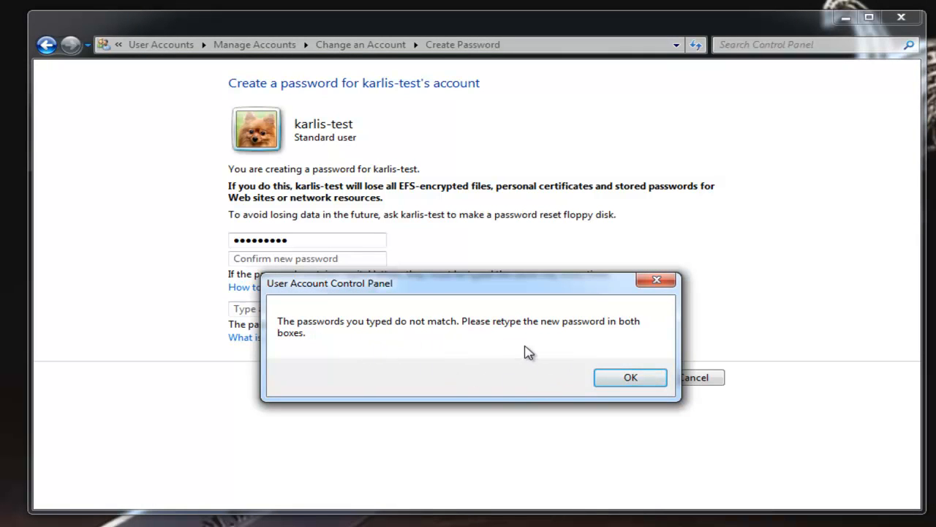
- Dismiss the warning and enter a matching new and confirmation password, then create it
click(600, 381)
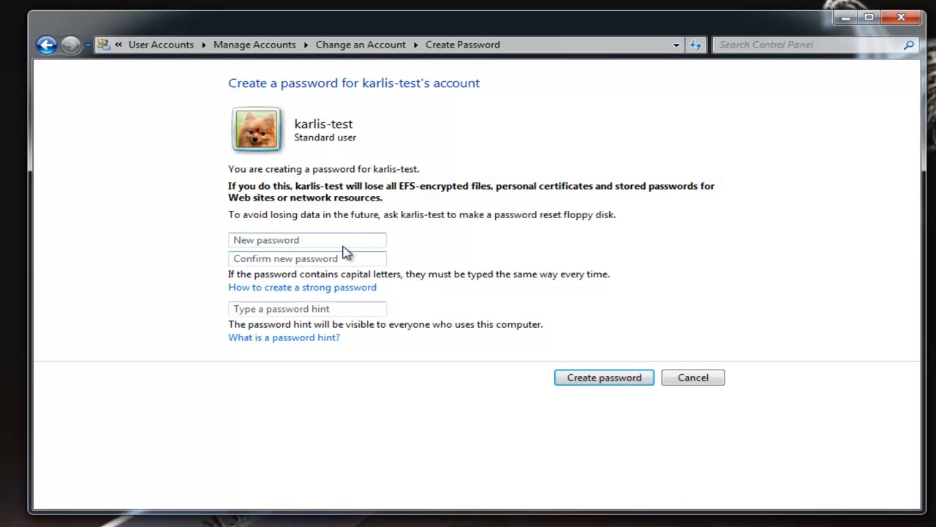
click(299, 261)
click(323, 241)
text(p)
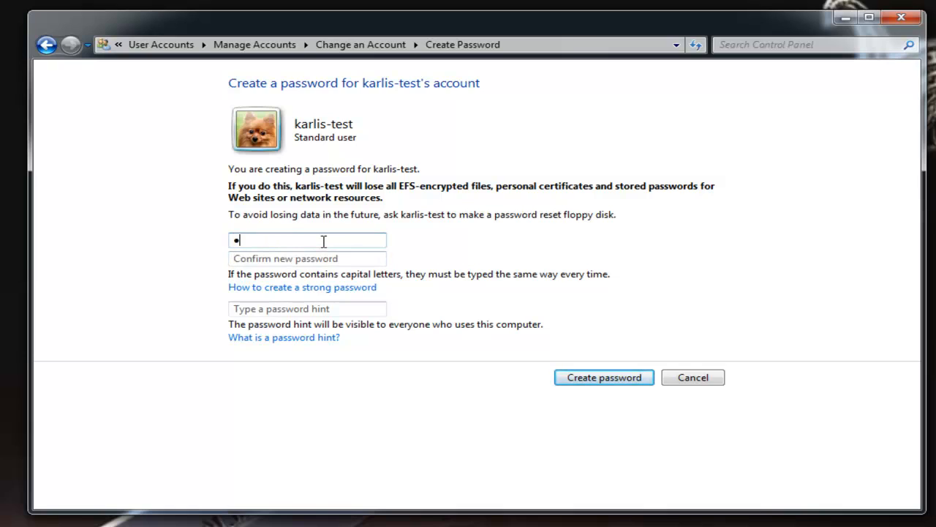
text(assw)
key(BackSpace)
key(BackSpace)
key(BackSpace)
key(BackSpace)
text(password)
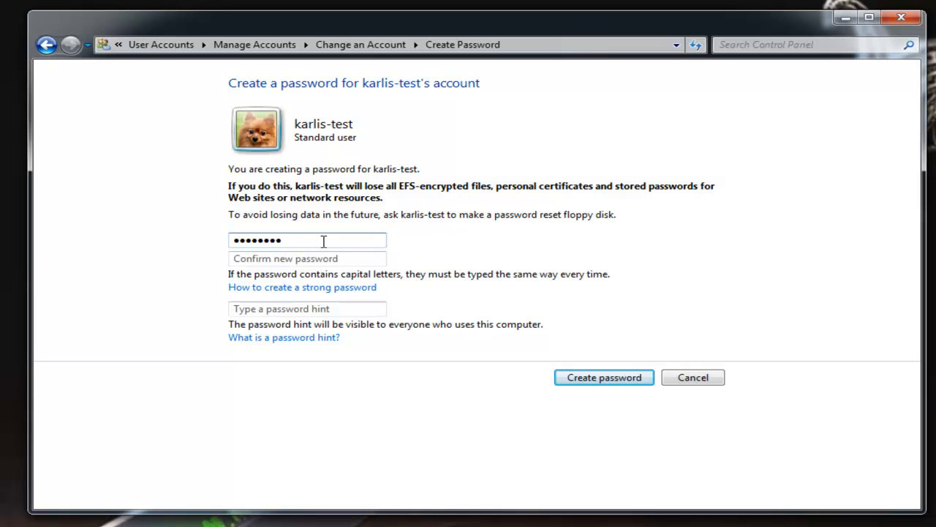
key(BackSpace)
key(BackSpace)
key(Tab)
text(pa)
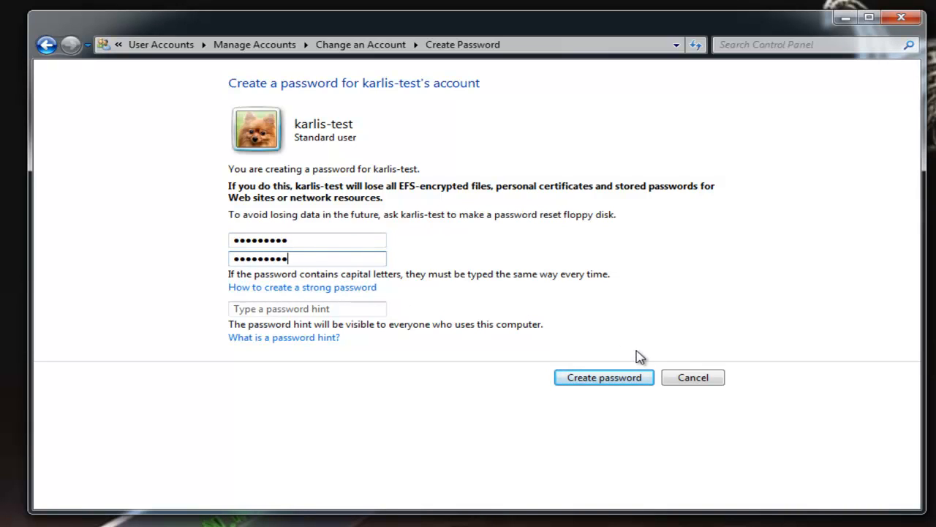
click(592, 386)
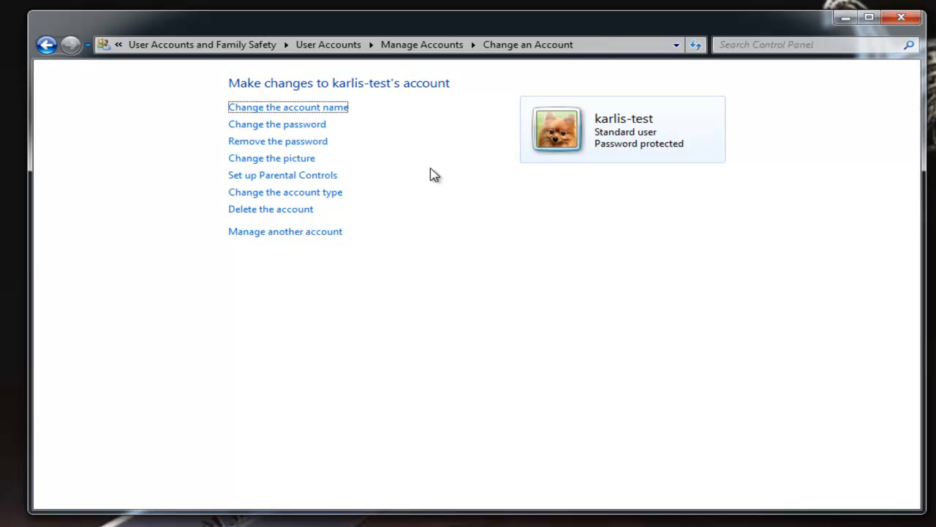
click(302, 176)
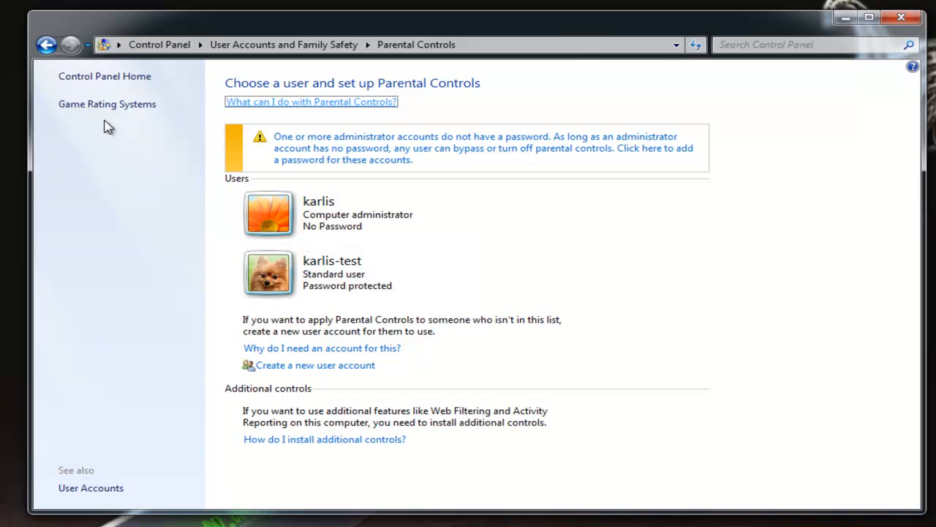
click(46, 45)
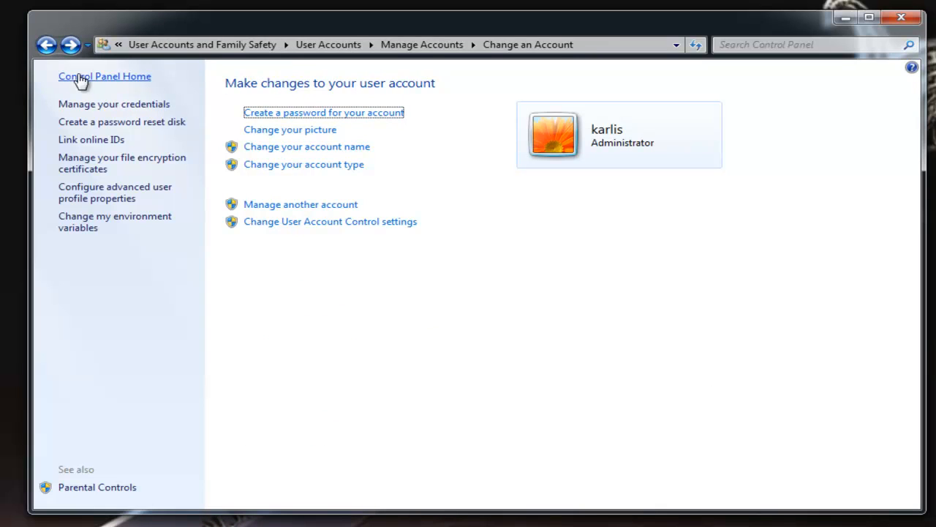
click(46, 45)
click(560, 157)
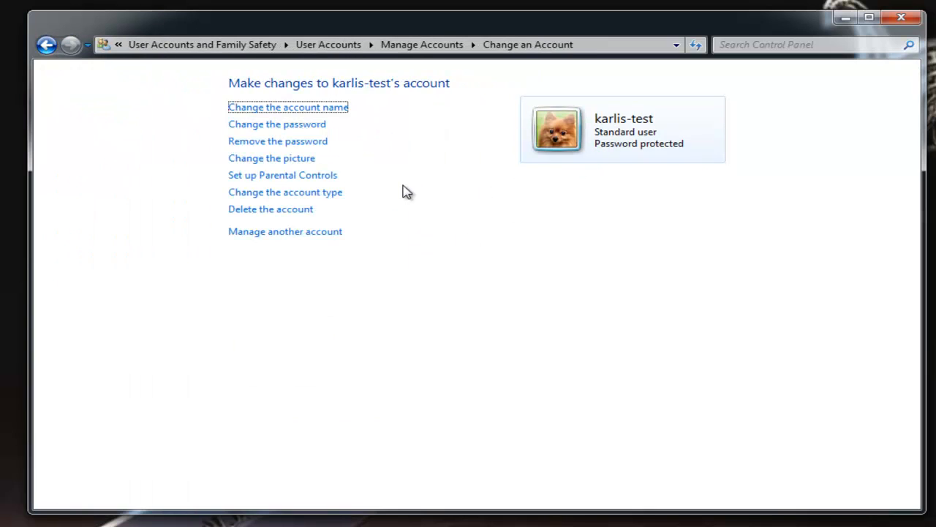
- Look at karlis-test's account type options, then return to the main User Accounts page
click(320, 193)
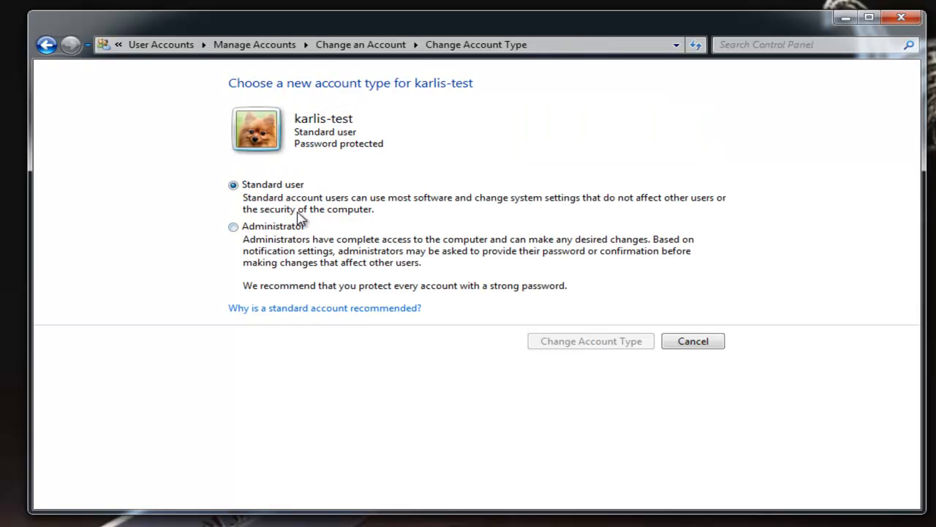
click(47, 46)
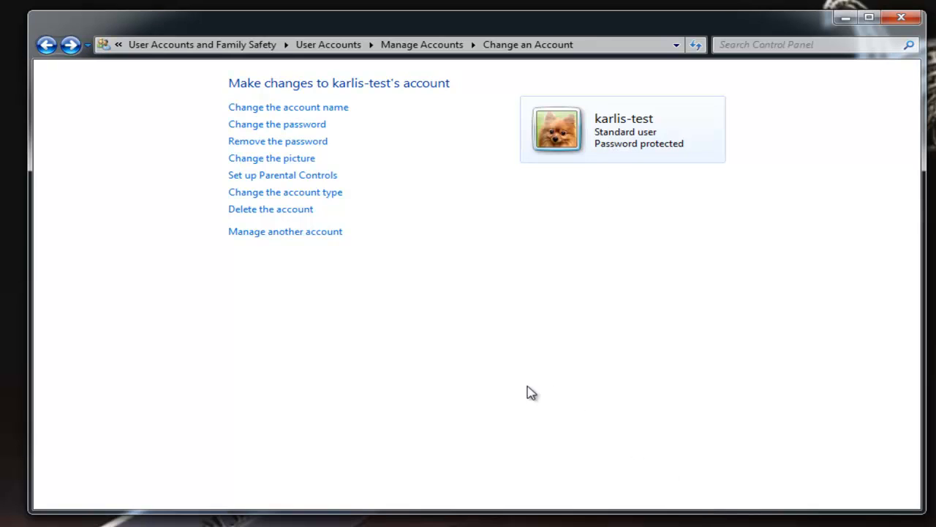
click(328, 45)
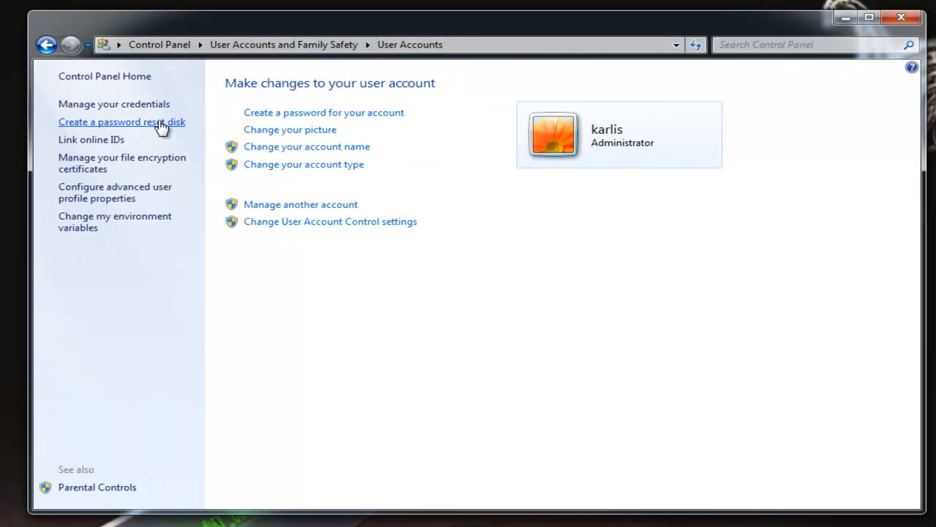